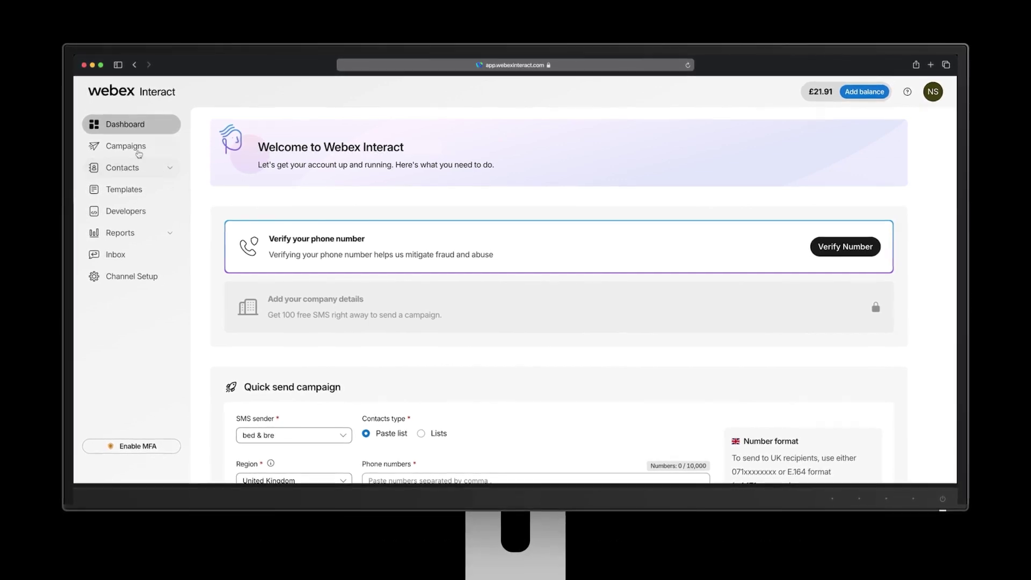
# Create a new SMS campaign and name it "offers".
pyautogui.click(137, 153)
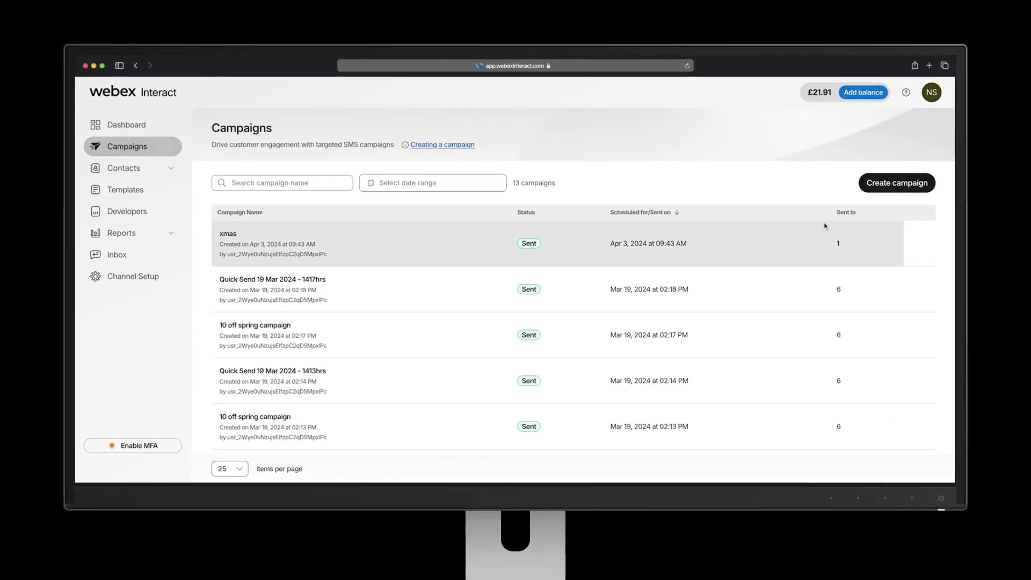
pyautogui.click(885, 184)
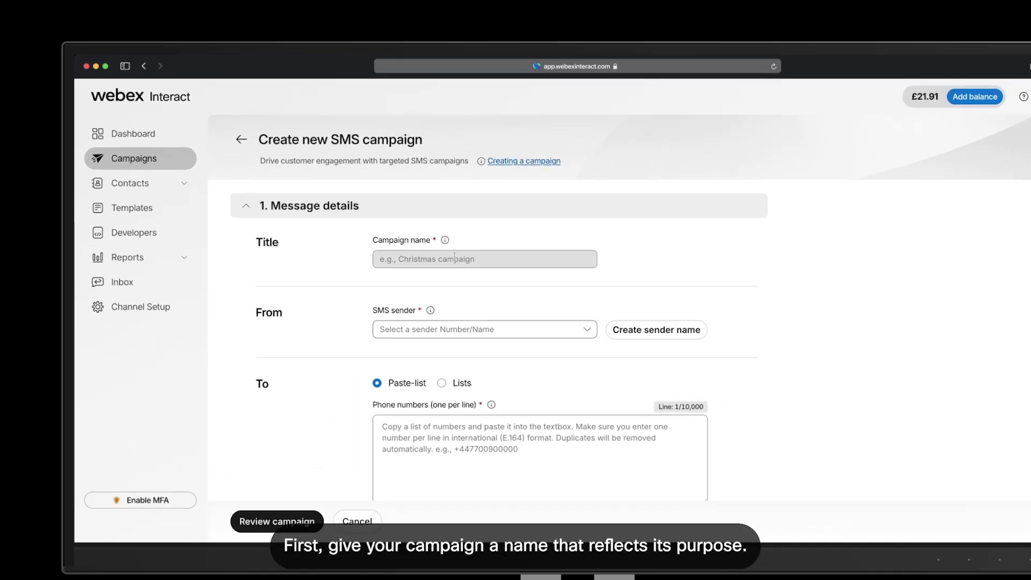
pyautogui.write('off')
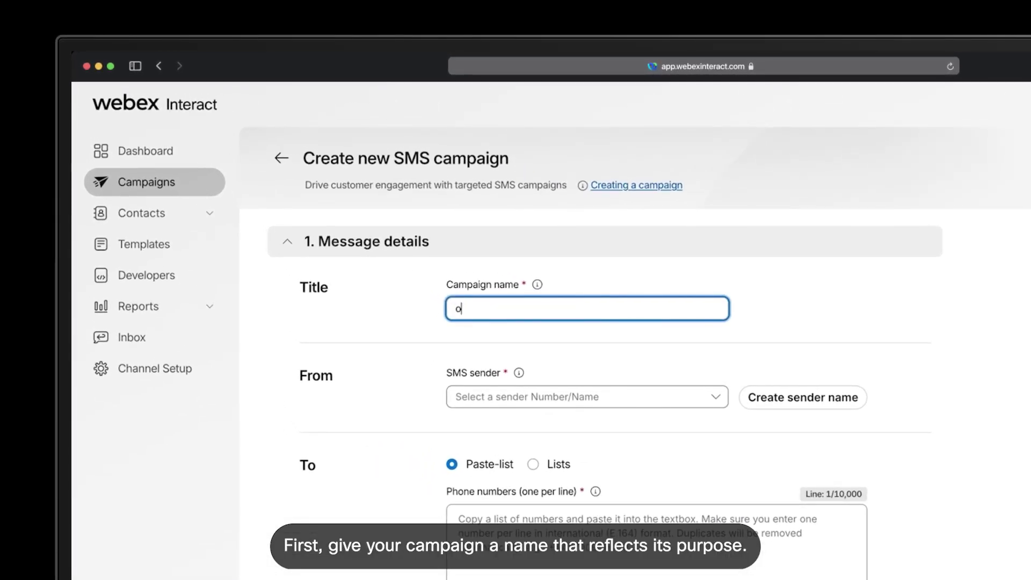
pyautogui.write('ers')
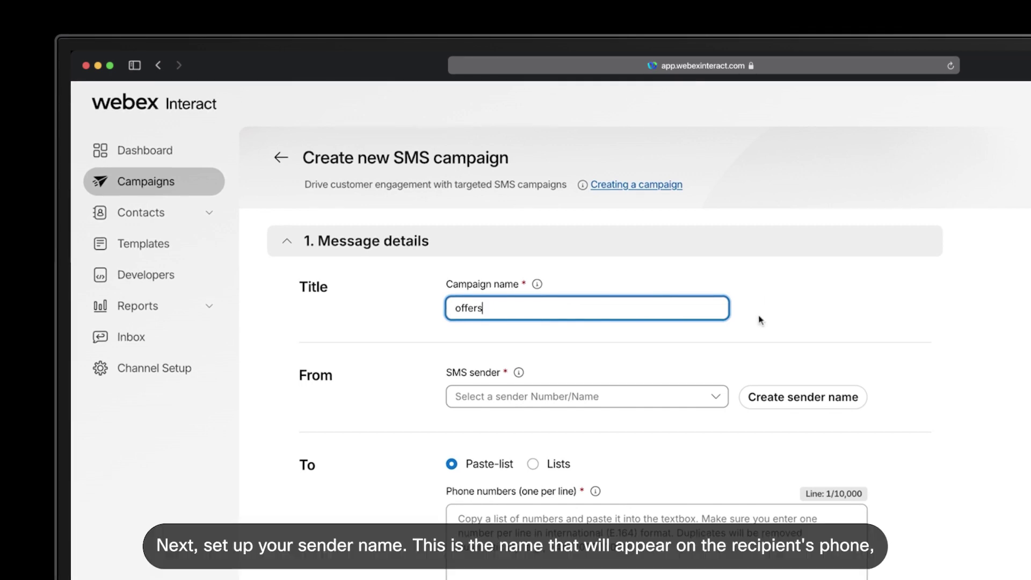
pyautogui.click(759, 323)
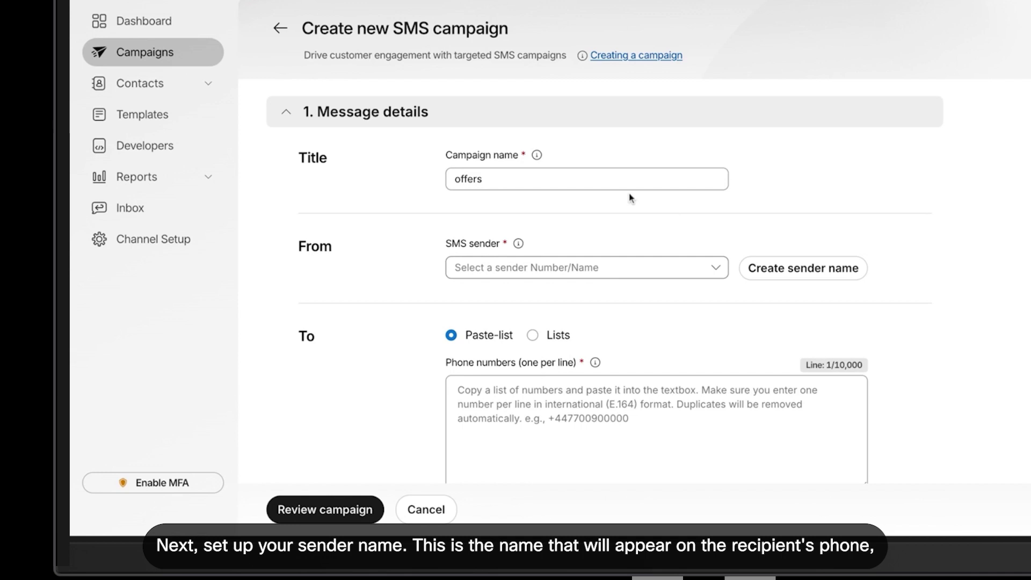
# Set the campaign's SMS sender to "paint shop" and select the Gr2 contact list as its recipients.
pyautogui.click(597, 274)
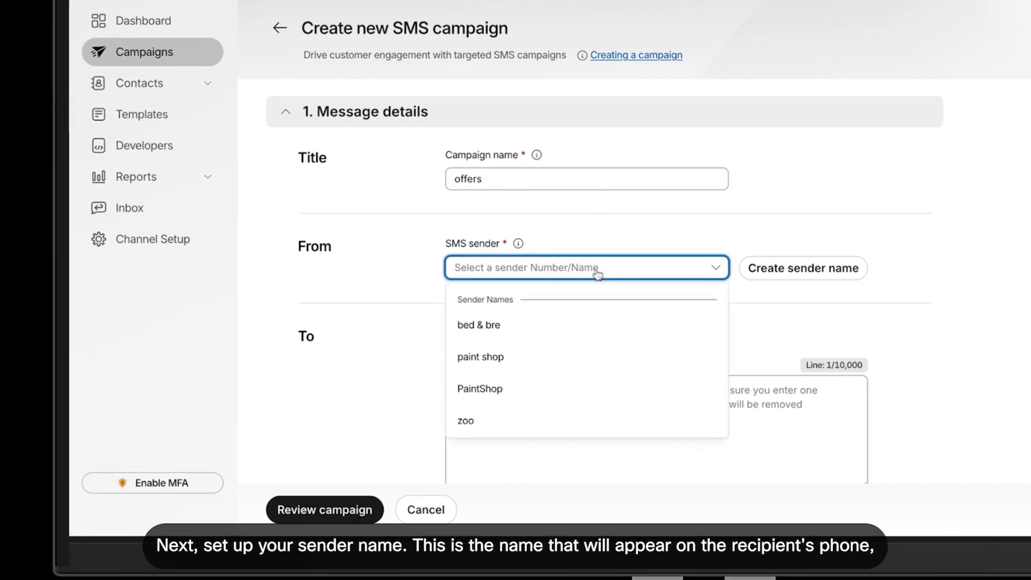
pyautogui.click(565, 360)
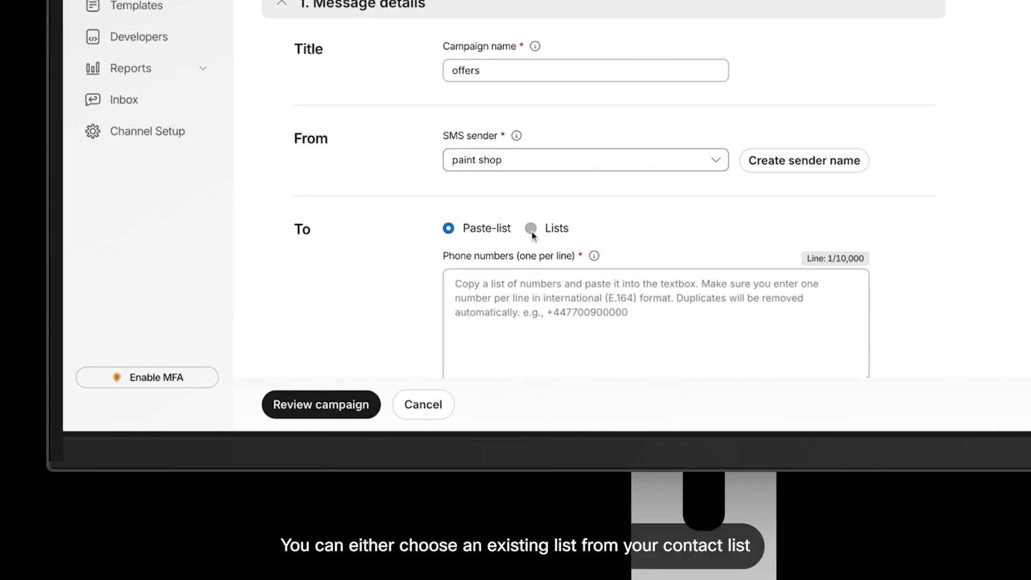
pyautogui.click(532, 231)
pyautogui.click(568, 278)
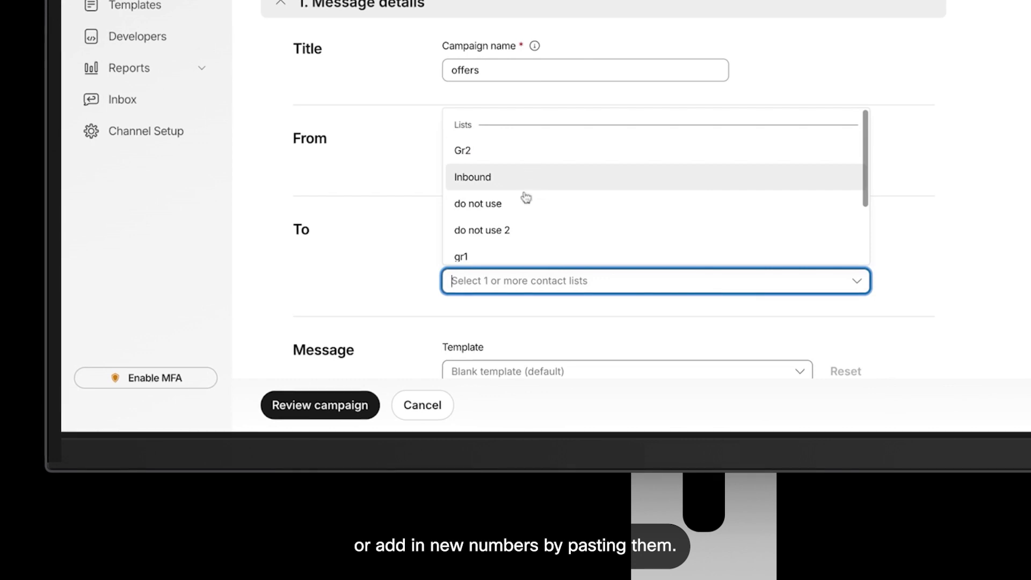
pyautogui.click(524, 161)
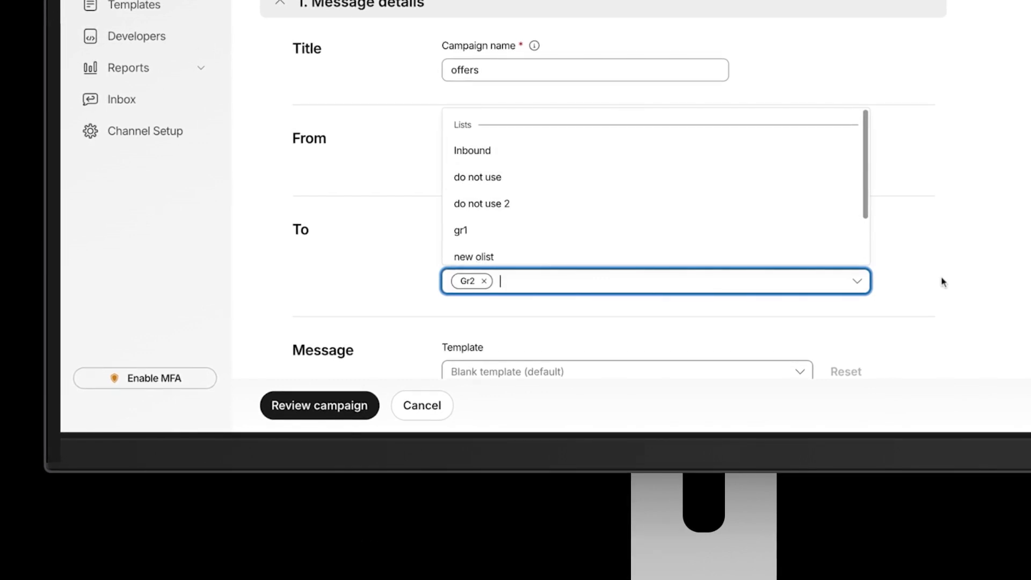
pyautogui.click(983, 285)
# Compose the message "Hi ${firstname} we have an offer this weekend on paint", inserting the first name as a merge field.
pyautogui.scroll(-5, 983, 284)
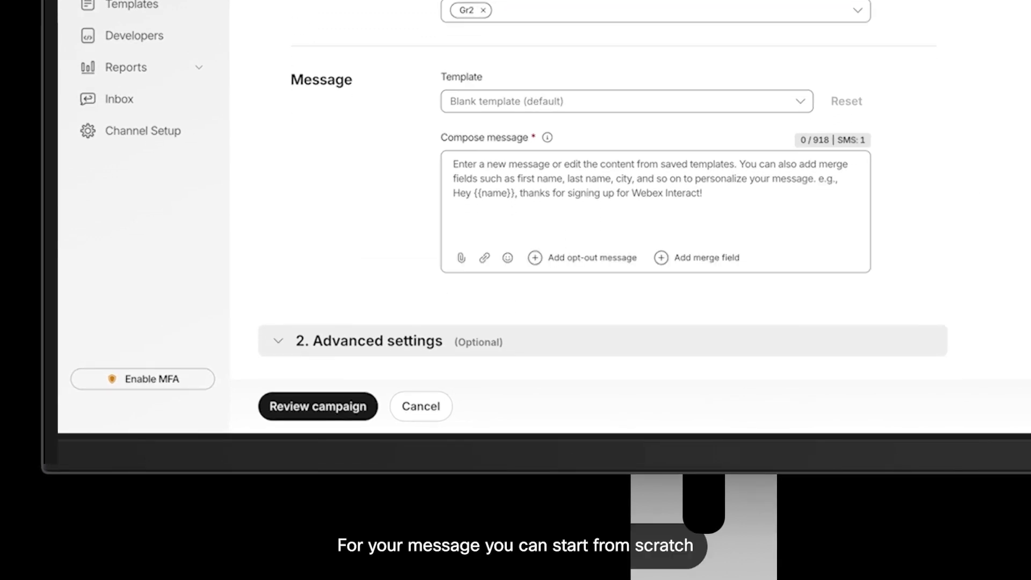
pyautogui.click(652, 106)
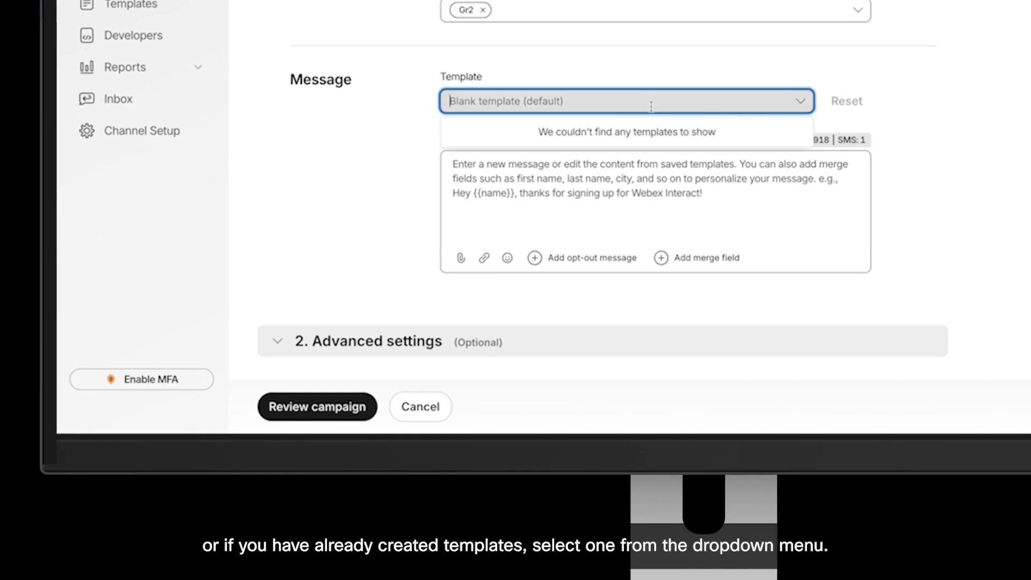
pyautogui.click(605, 192)
pyautogui.write('Hi')
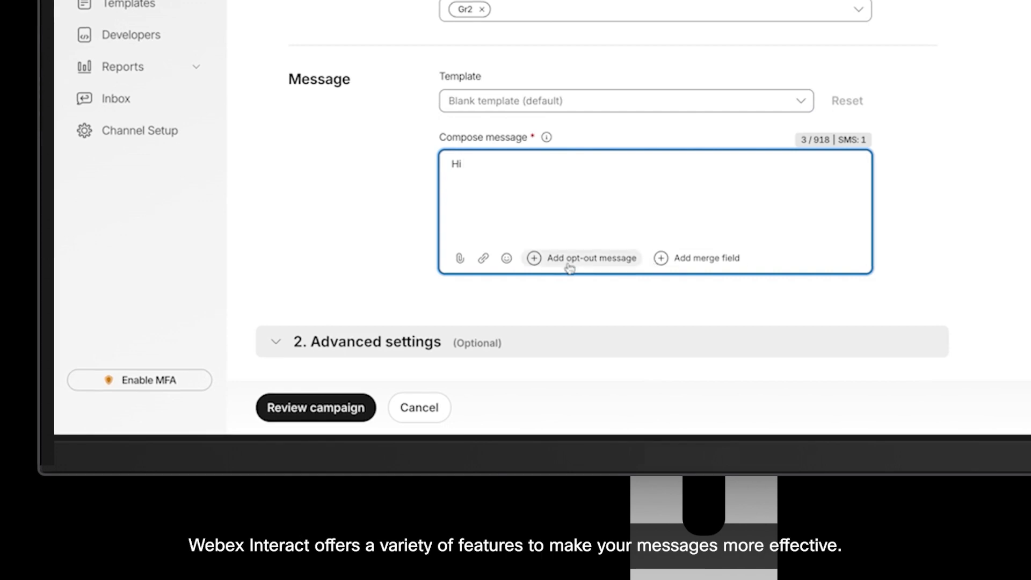
pyautogui.click(666, 257)
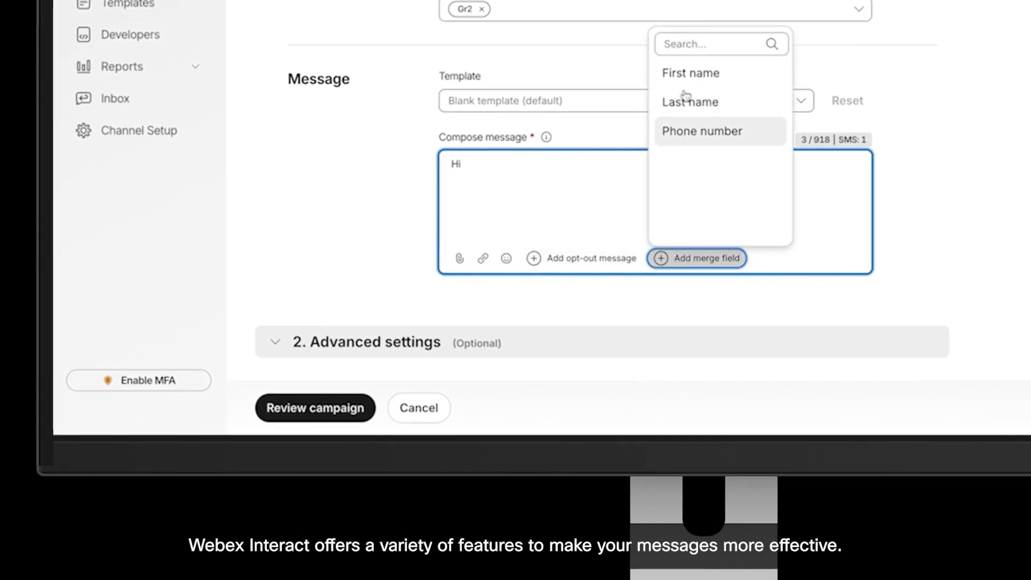
pyautogui.click(687, 72)
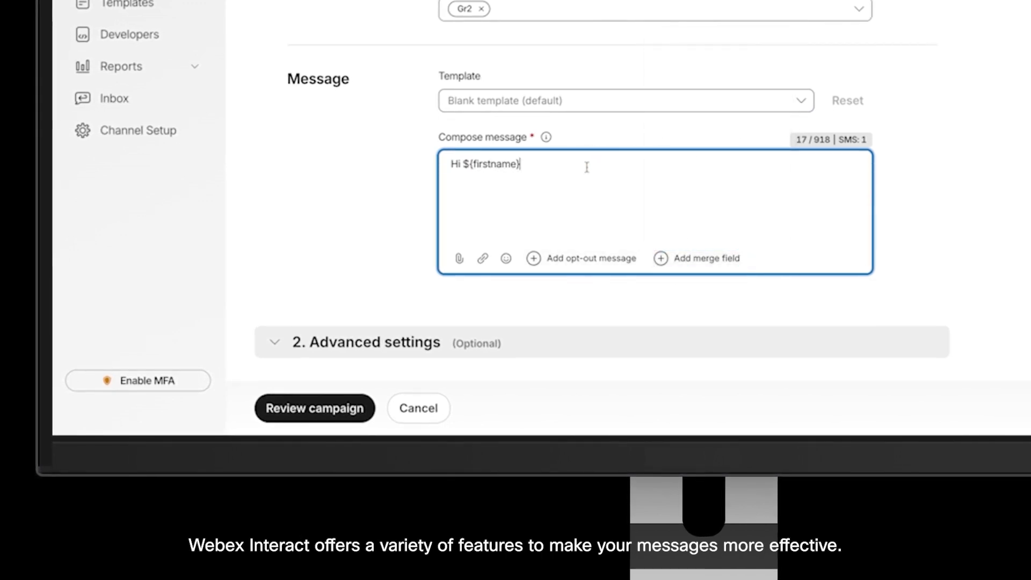
pyautogui.write('we ')
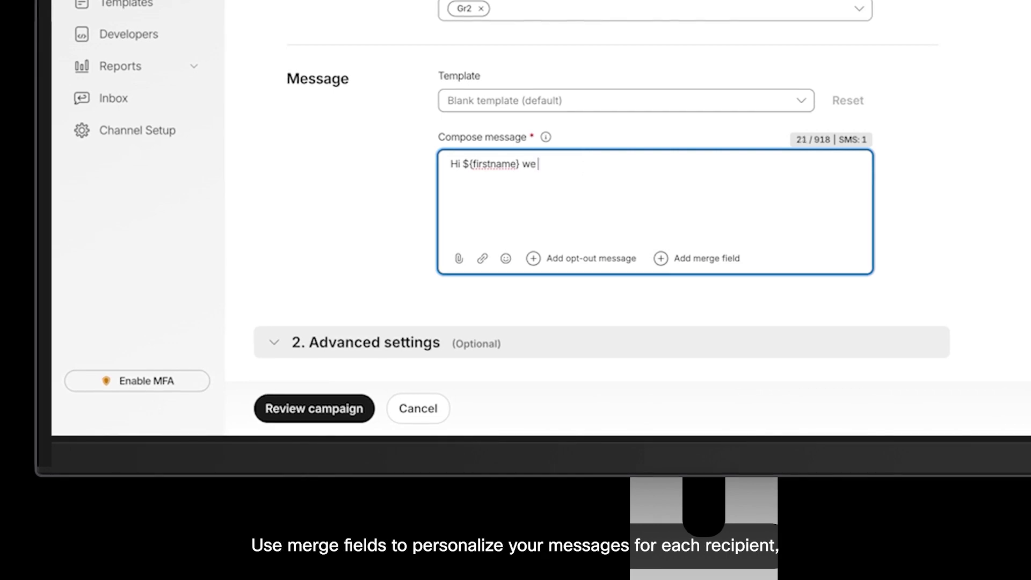
pyautogui.write('have ')
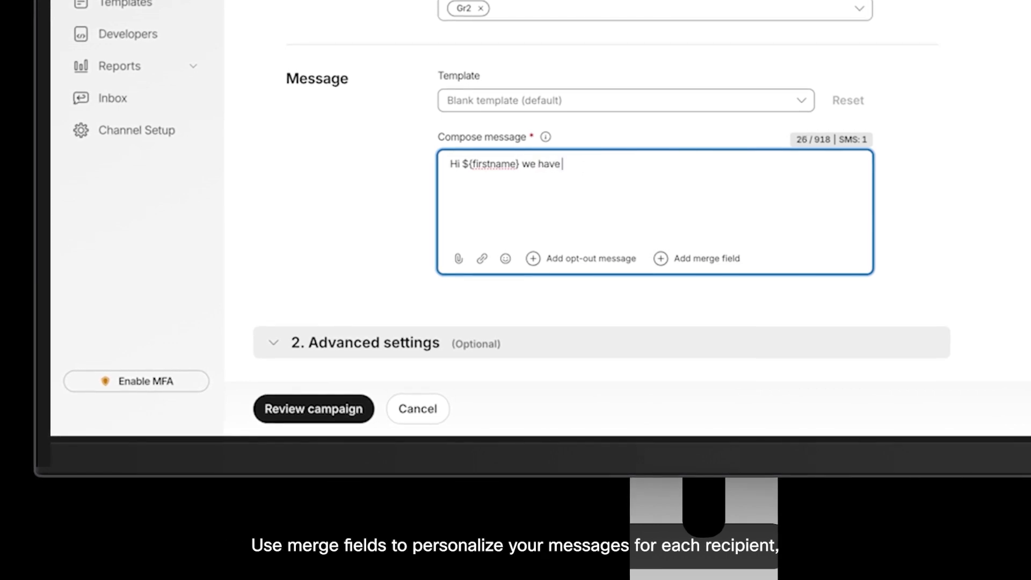
pyautogui.write('an offer this week')
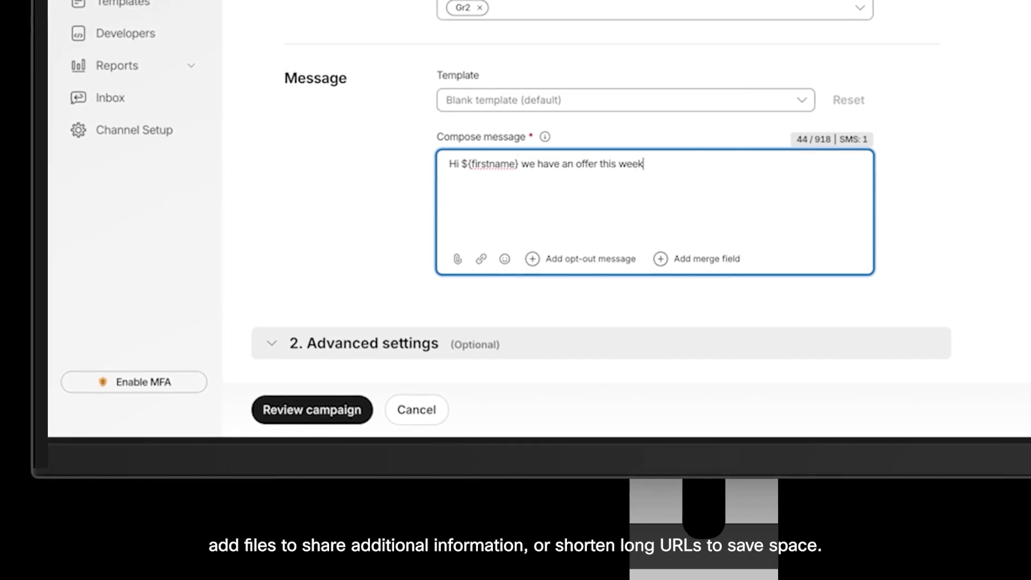
pyautogui.write('nd on paint')
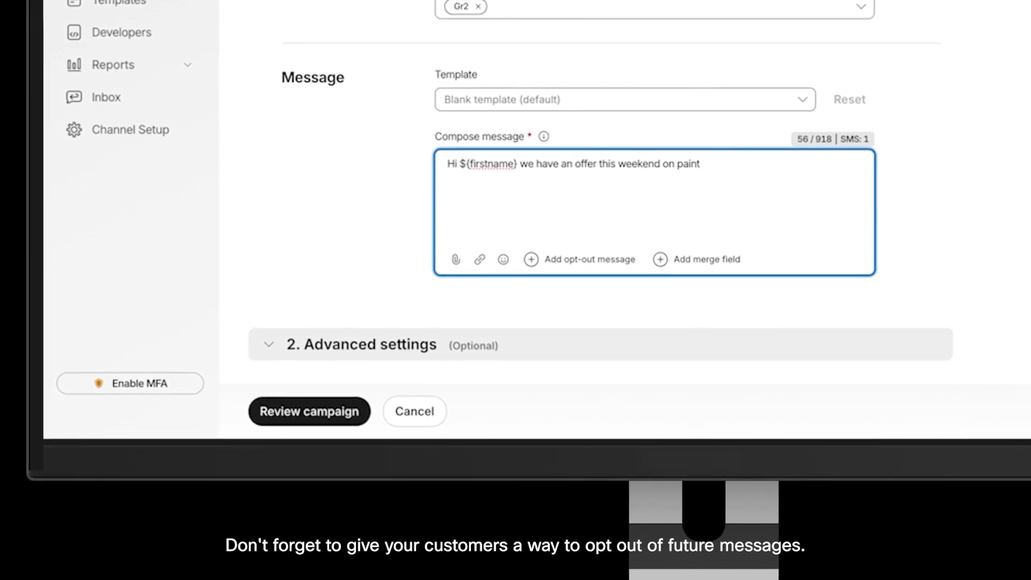
# Add an opt-out message to the campaign text and expand the optional advanced settings.
pyautogui.click(533, 260)
pyautogui.click(612, 296)
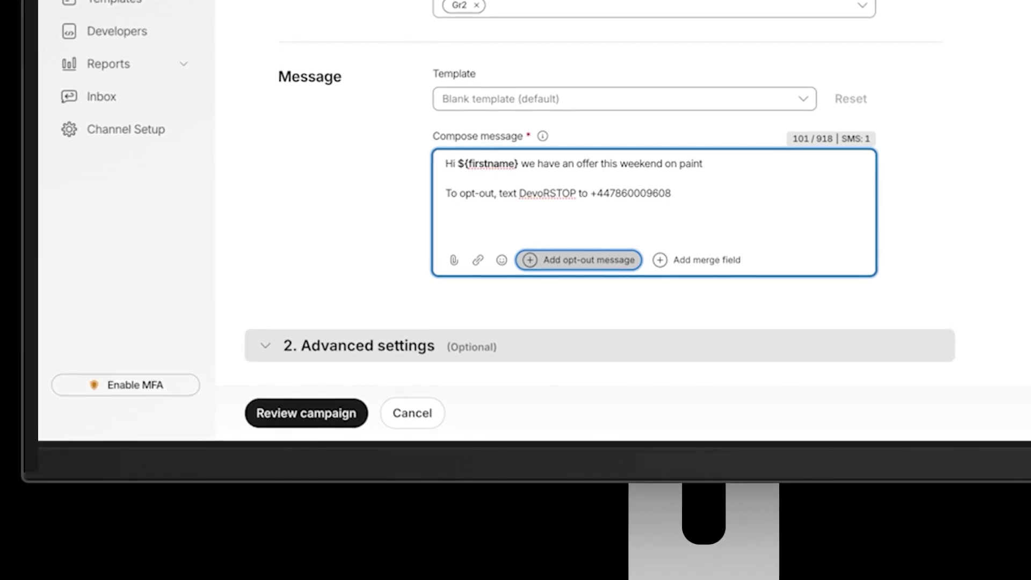
pyautogui.click(347, 347)
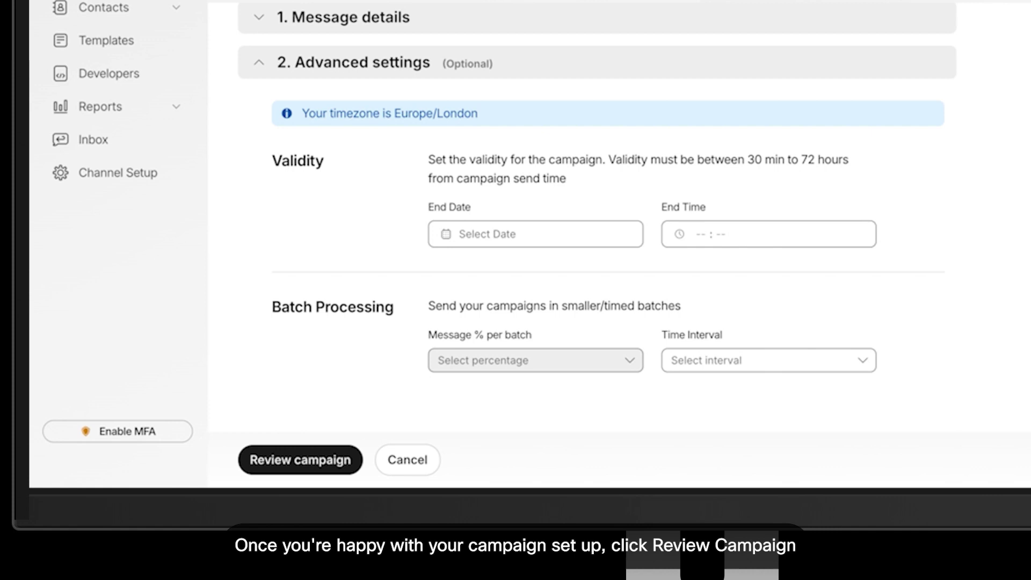
# Review the campaign and send it immediately, then open its report.
pyautogui.click(289, 459)
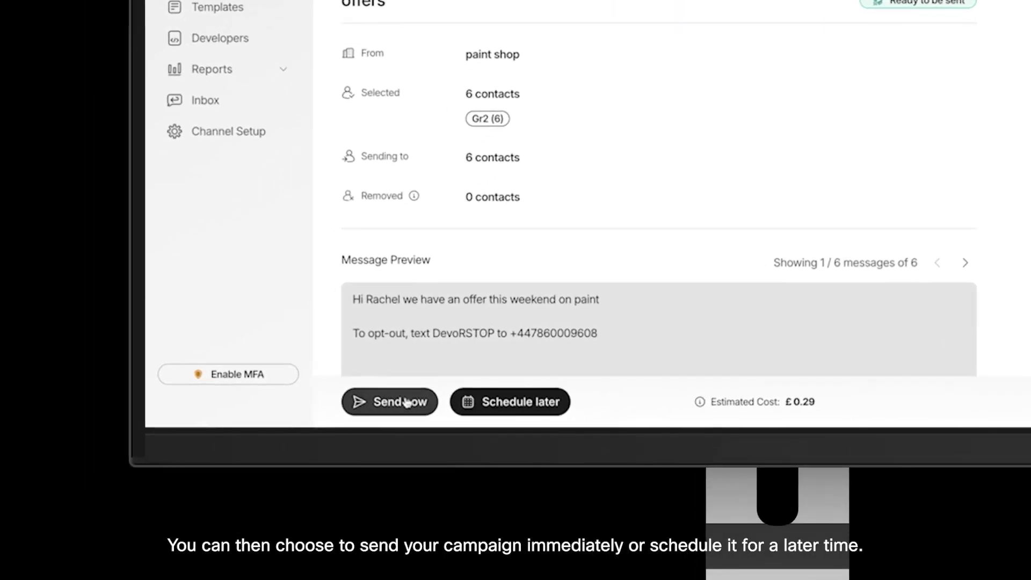
pyautogui.click(407, 403)
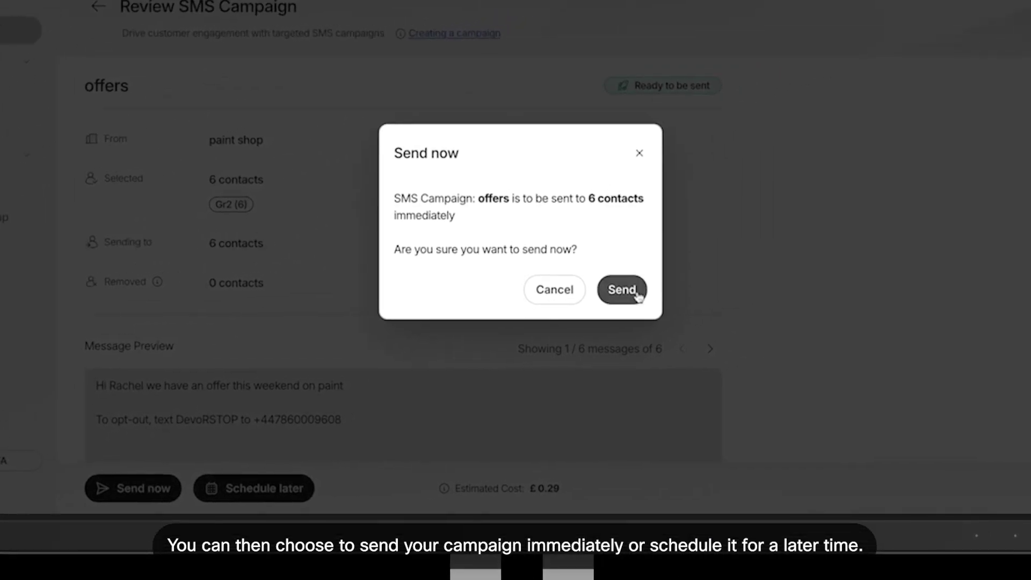
pyautogui.click(622, 290)
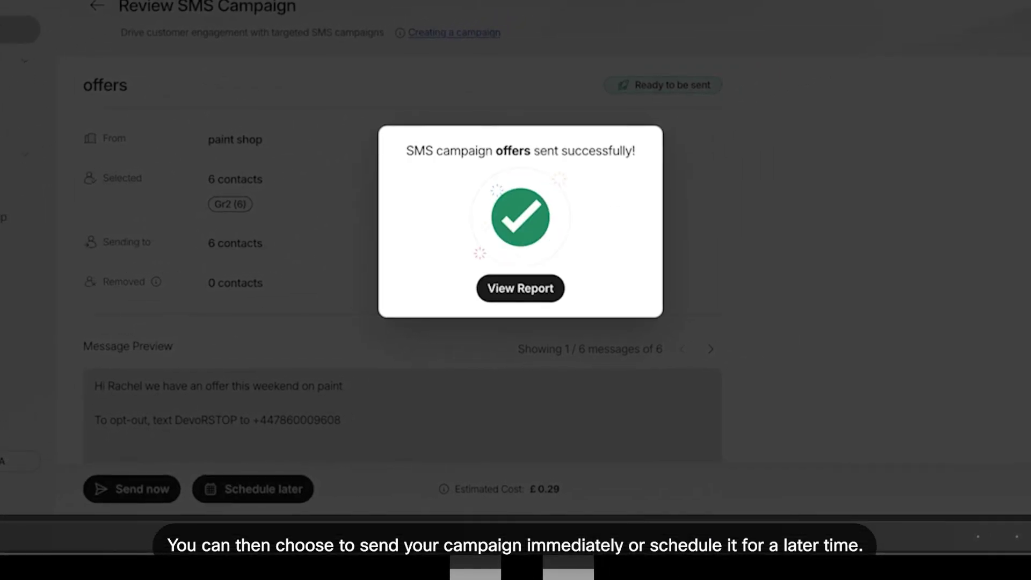
pyautogui.click(527, 288)
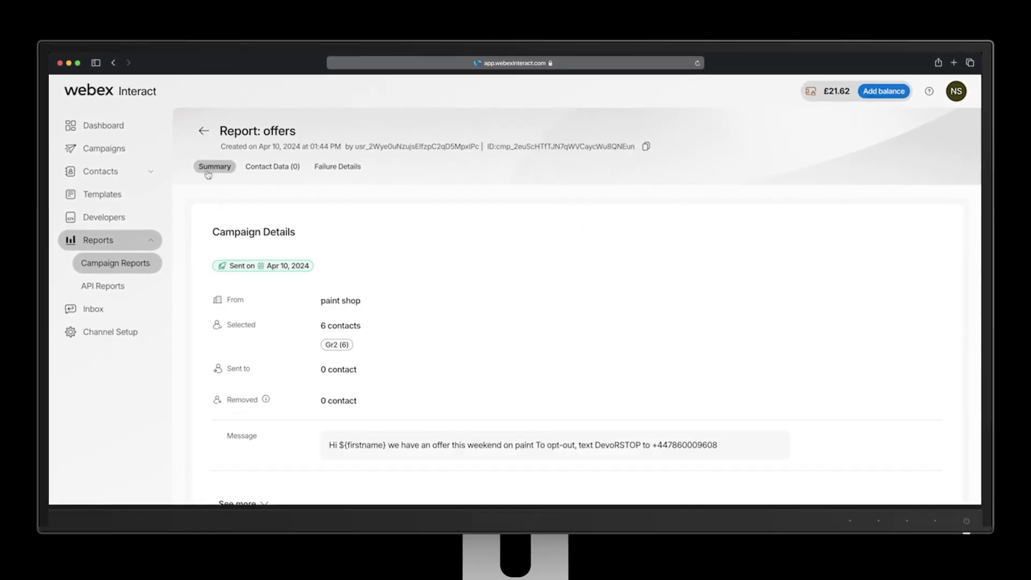
# In the dashboard's Quick send campaign form, set the SMS sender to "paint shop" and the contact list to Gr2.
pyautogui.click(95, 126)
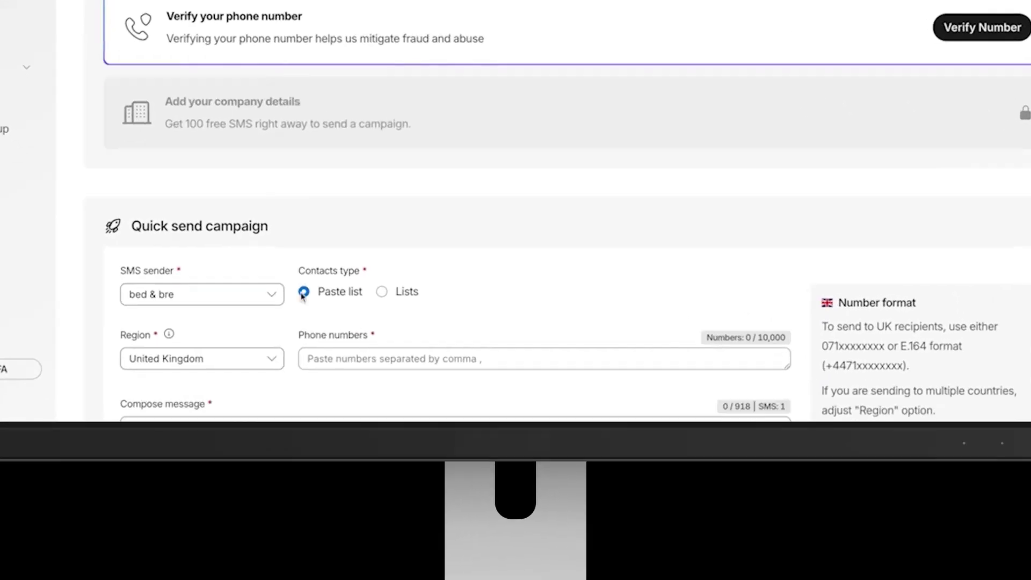
pyautogui.scroll(-2, 299, 290)
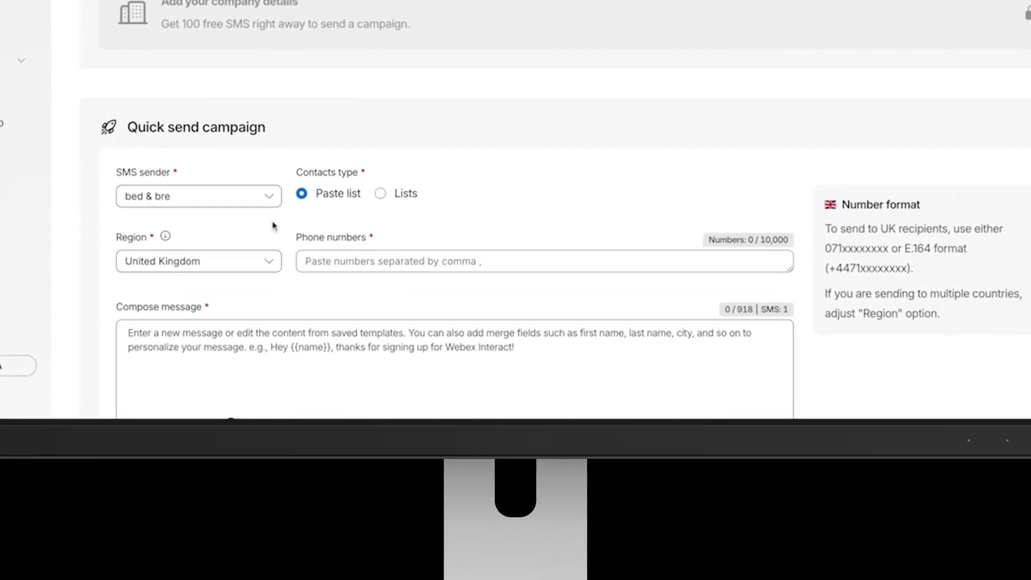
pyautogui.click(270, 199)
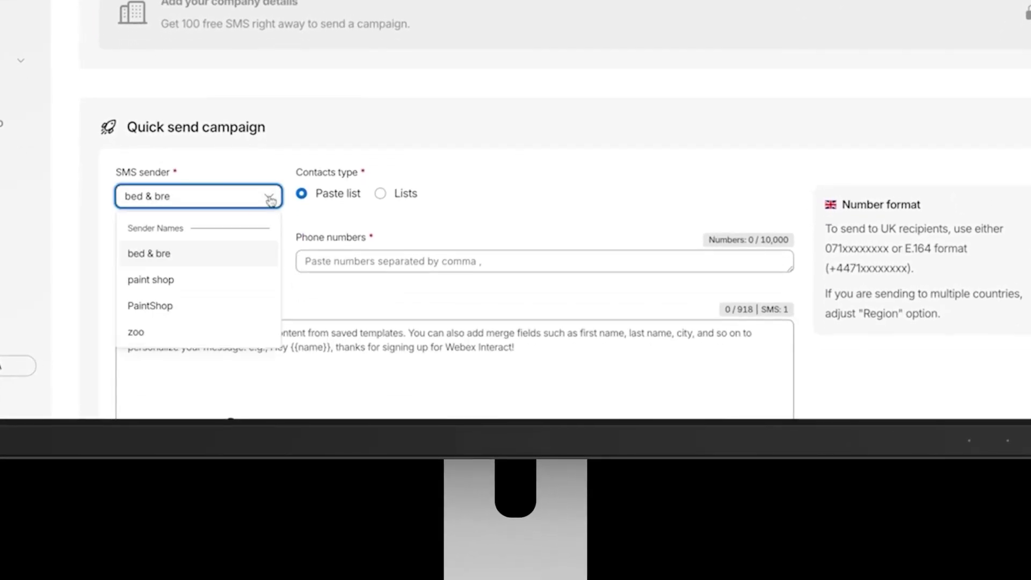
pyautogui.click(192, 285)
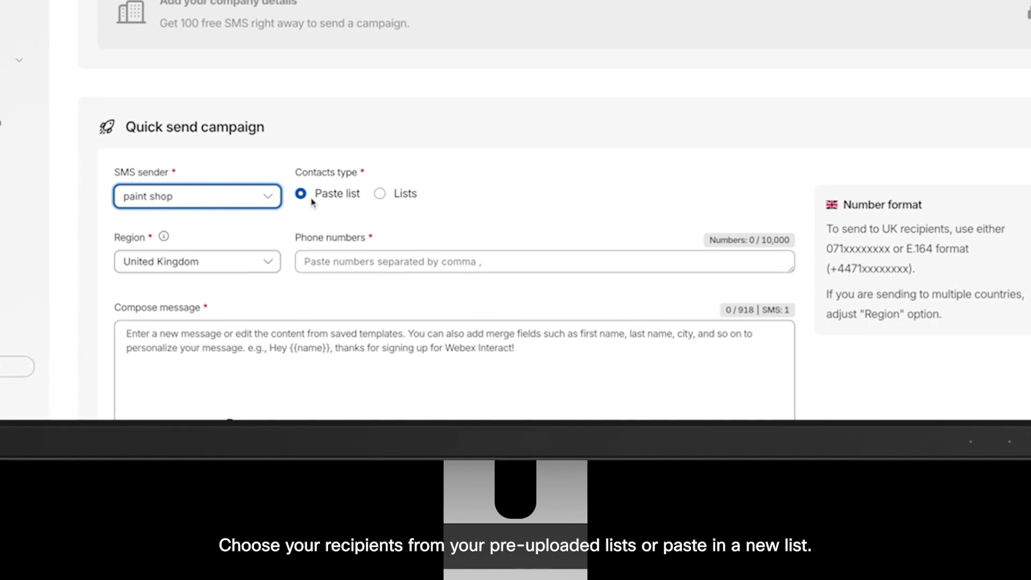
pyautogui.click(379, 194)
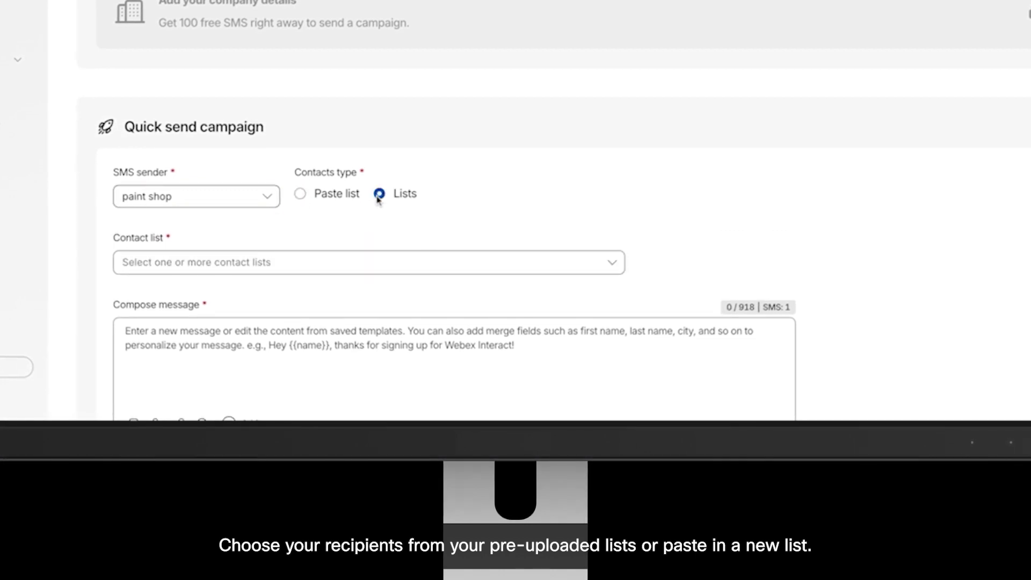
pyautogui.click(345, 264)
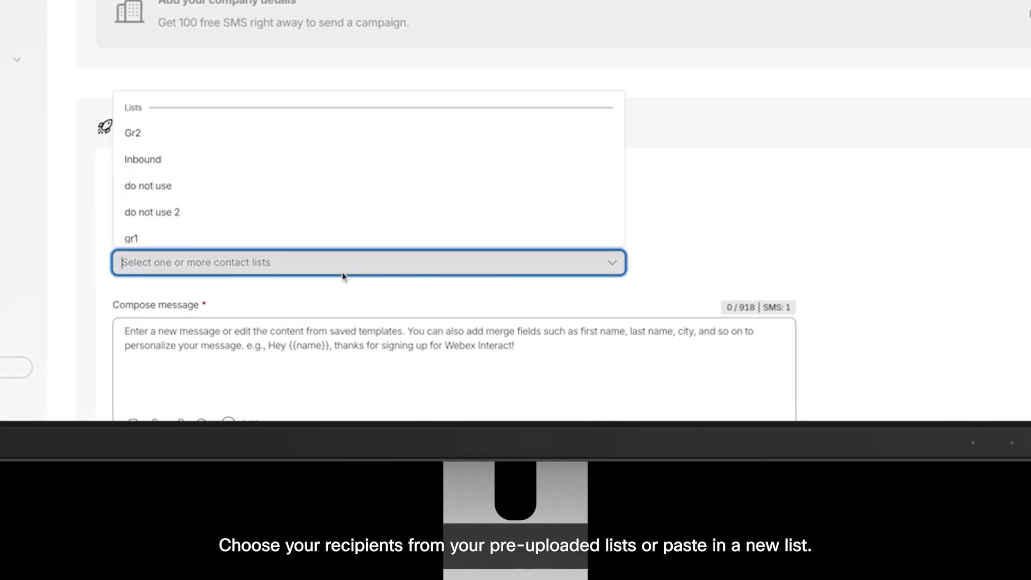
pyautogui.click(295, 132)
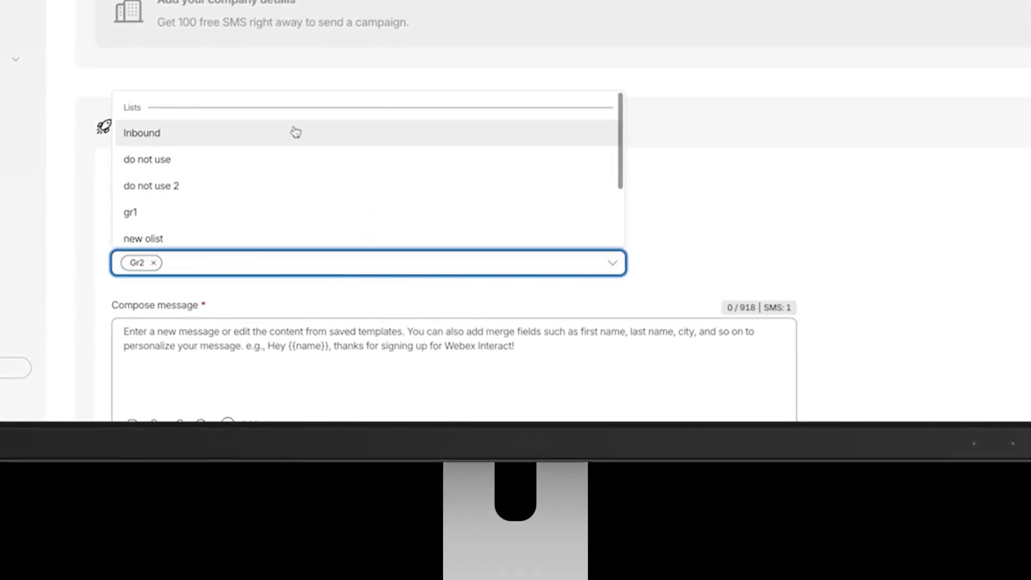
pyautogui.click(684, 220)
# Compose the quick send message "Hi ${firstname} your order of paint is ready", inserting the first name as a merge field.
pyautogui.scroll(-1, 685, 222)
pyautogui.scroll(-2, 686, 223)
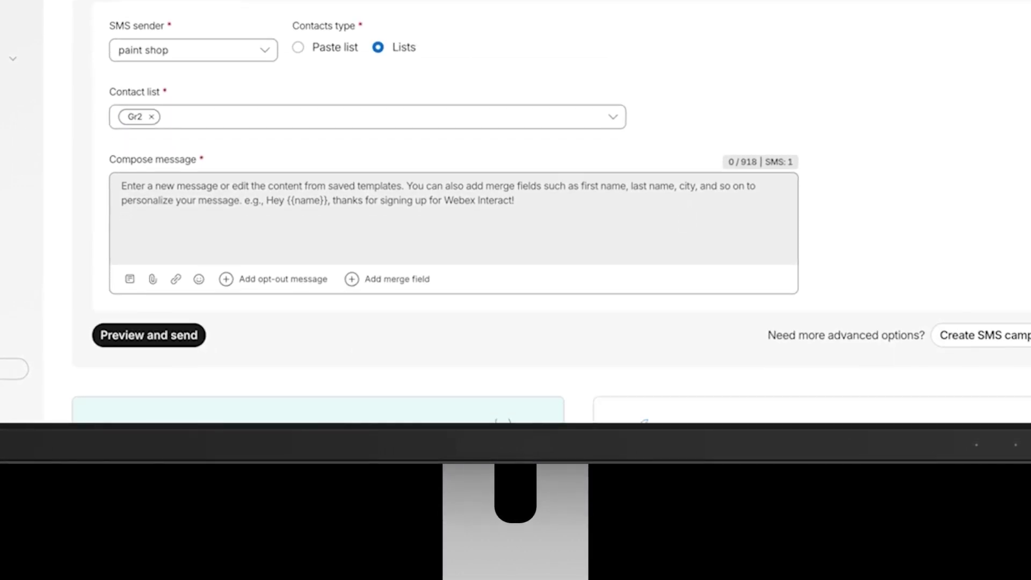
pyautogui.click(406, 195)
pyautogui.write('Hi')
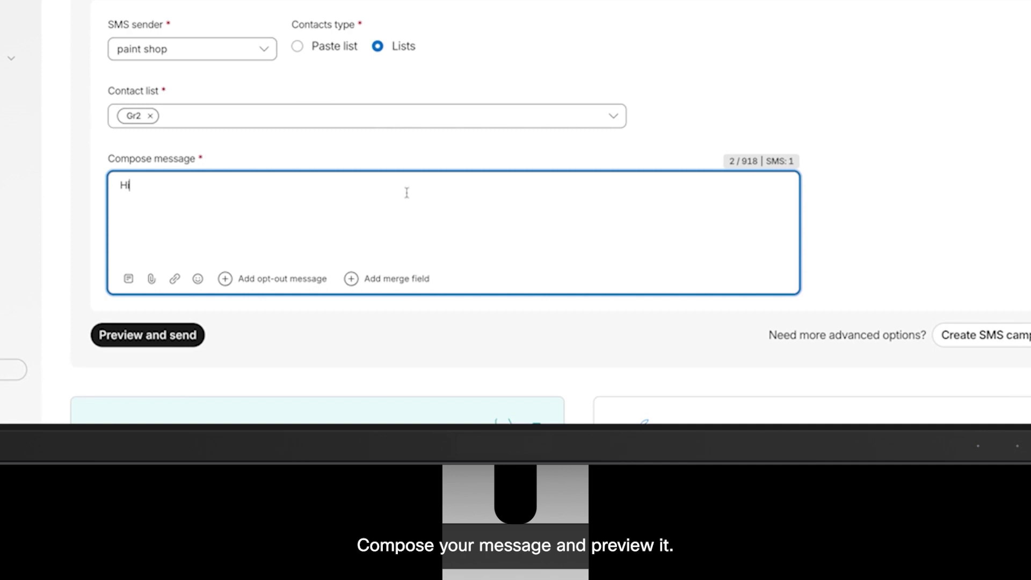
pyautogui.click(364, 281)
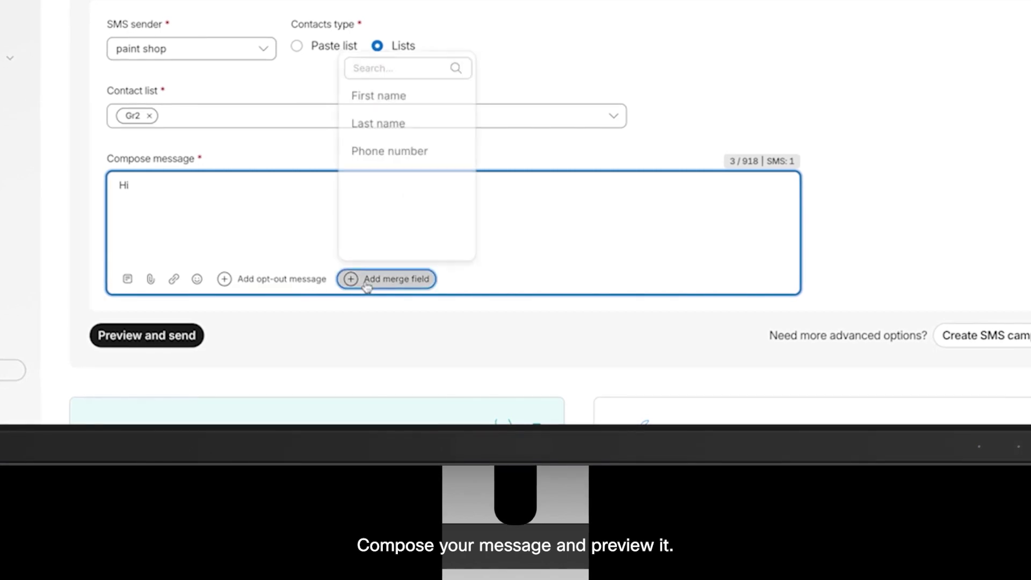
pyautogui.click(376, 96)
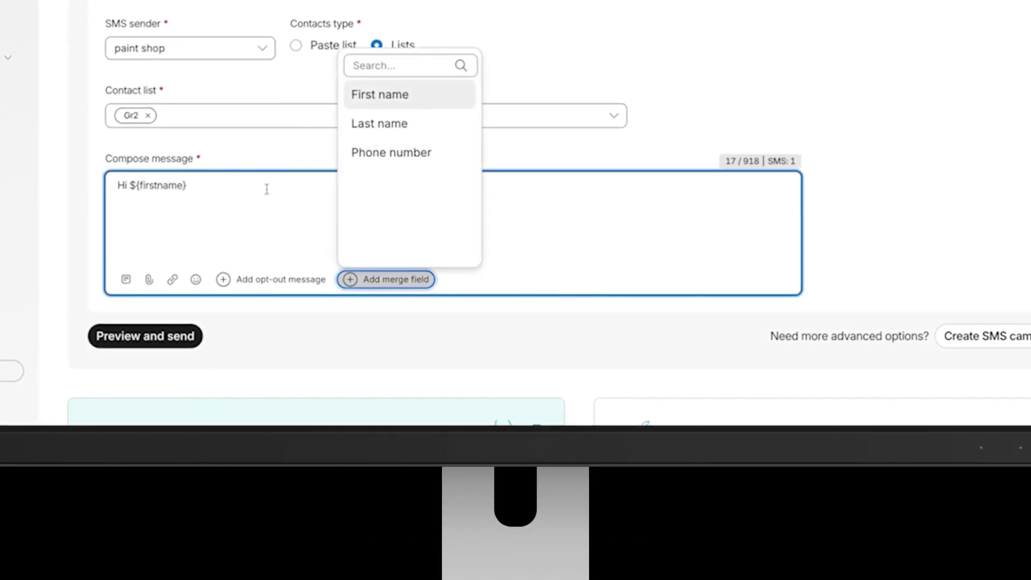
pyautogui.click(266, 189)
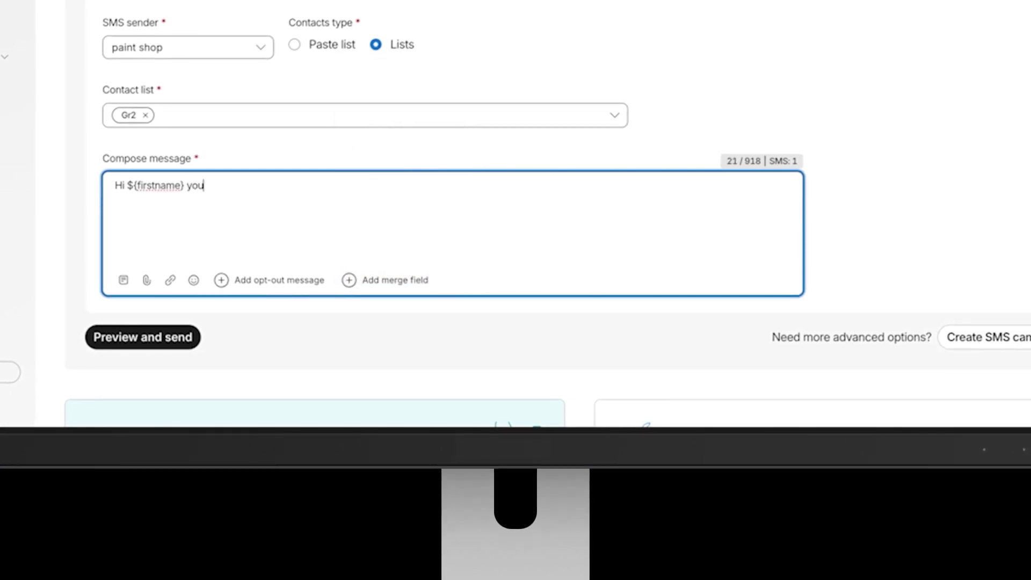
pyautogui.write('orde')
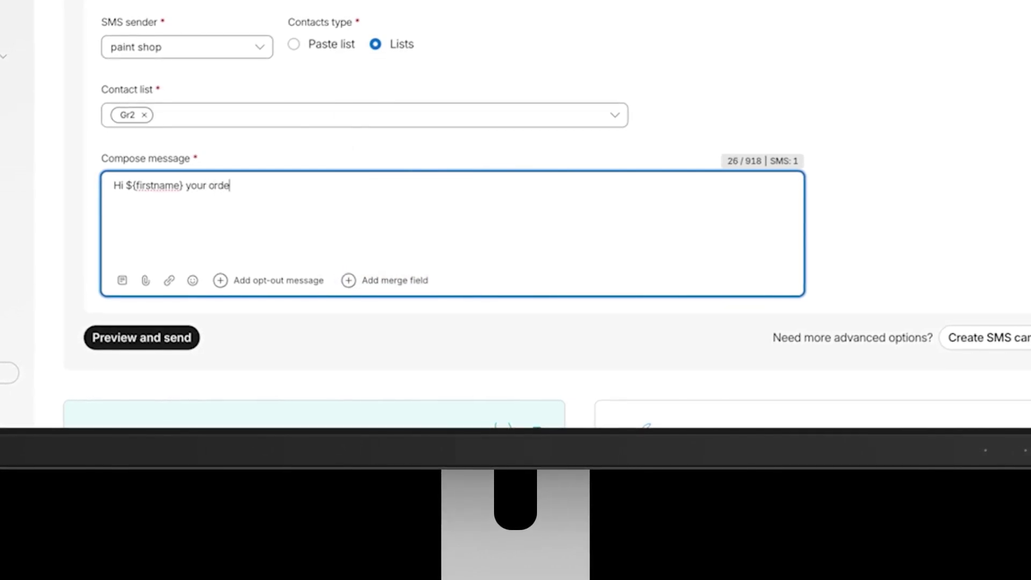
pyautogui.write('r of pa')
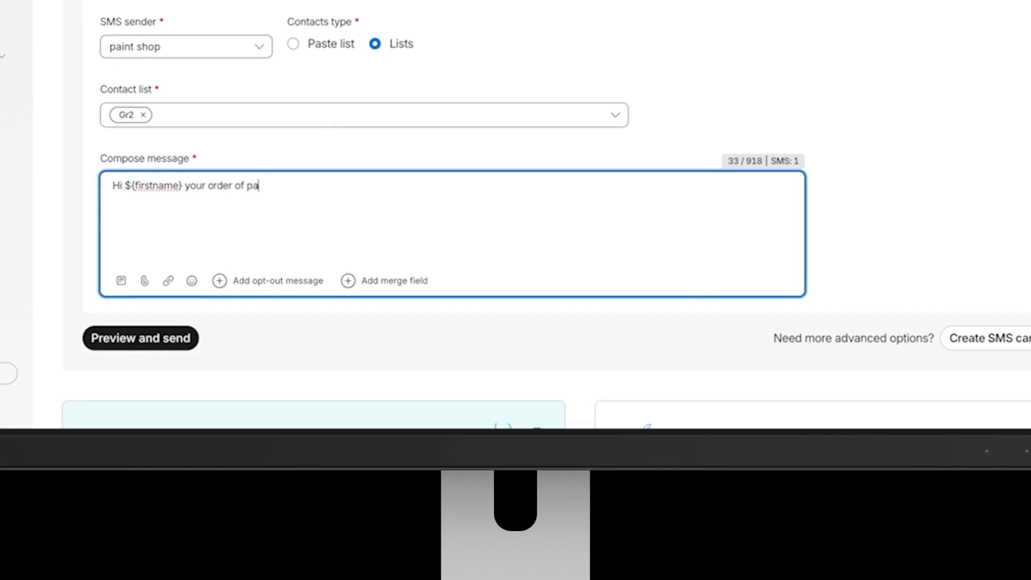
pyautogui.write('int is ready')
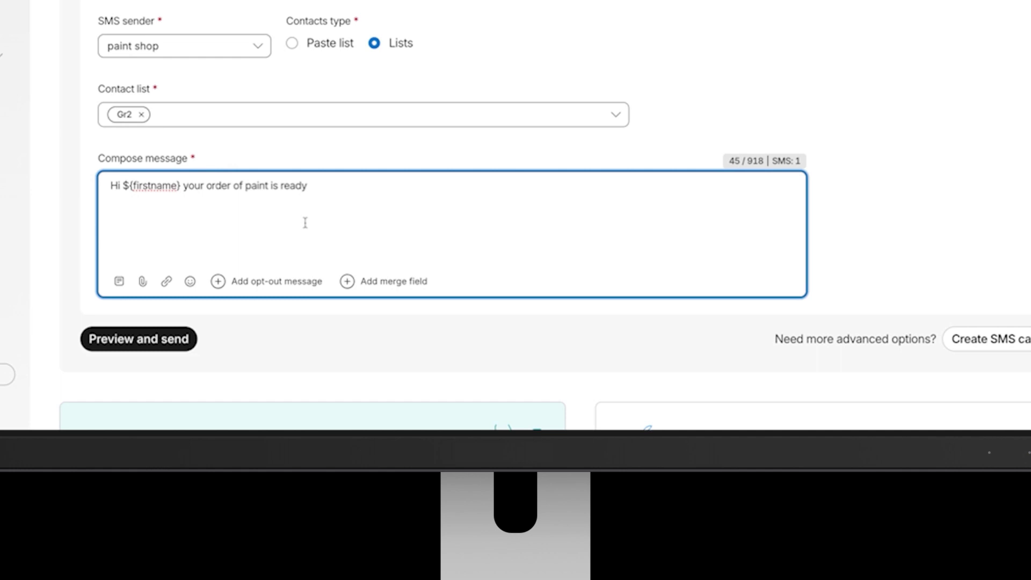
# Preview the quick send campaign, send it to the Gr2 list, and open its report.
pyautogui.click(141, 340)
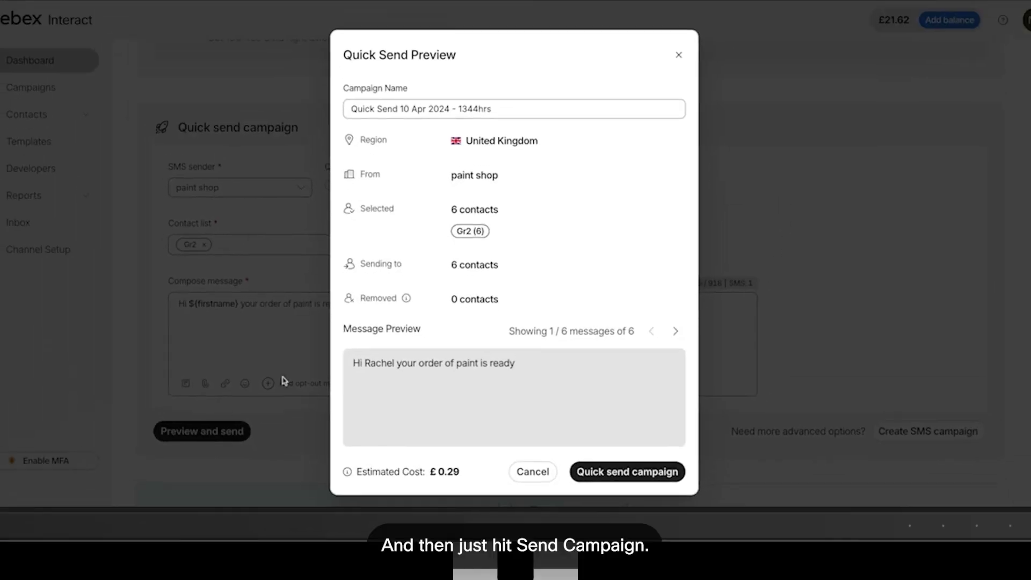
pyautogui.click(611, 474)
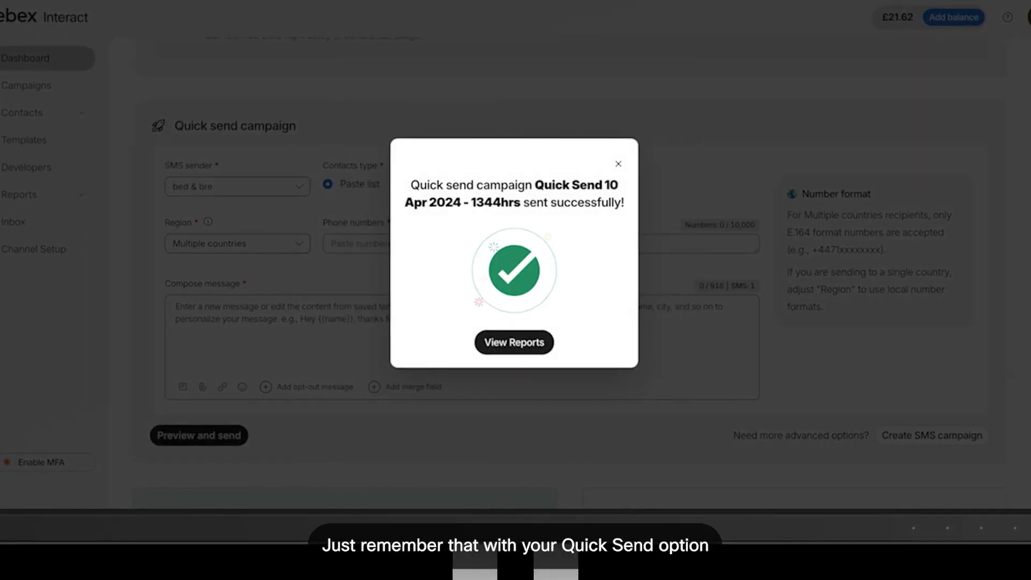
pyautogui.click(515, 342)
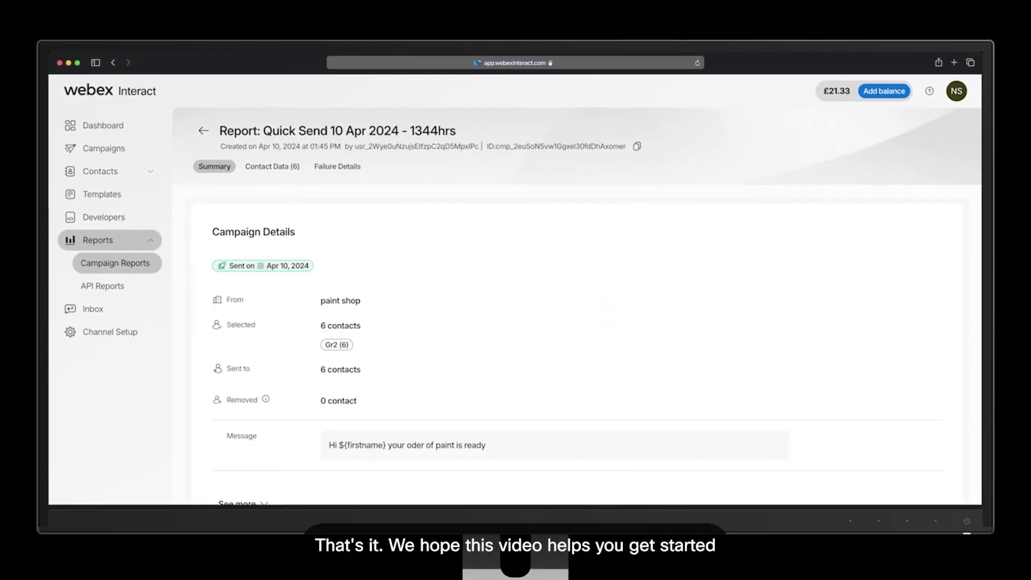